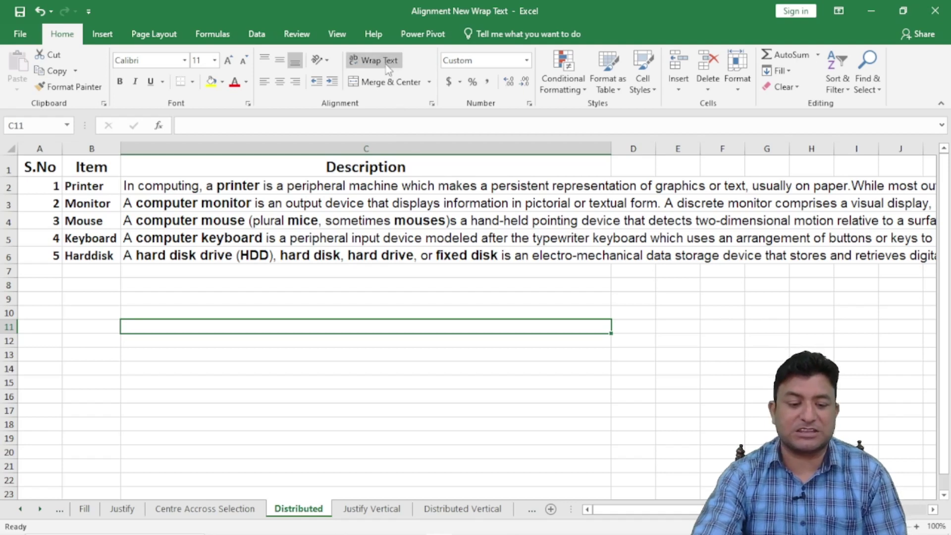
# Step: Examine the available horizontal and vertical text alignment options in the cell formatting settings, leaving them unapplied
pyautogui.click(432, 104)
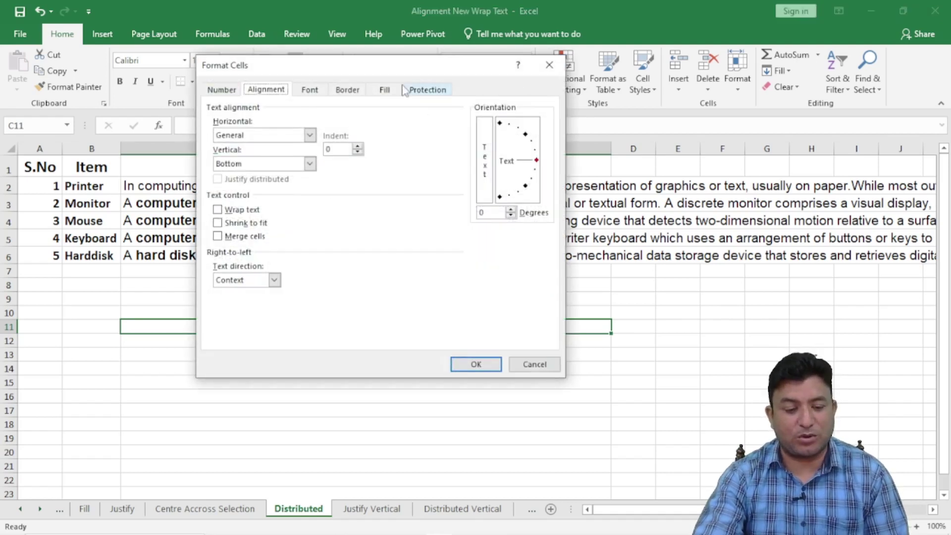
pyautogui.moveTo(378, 74); pyautogui.dragTo(353, 66)
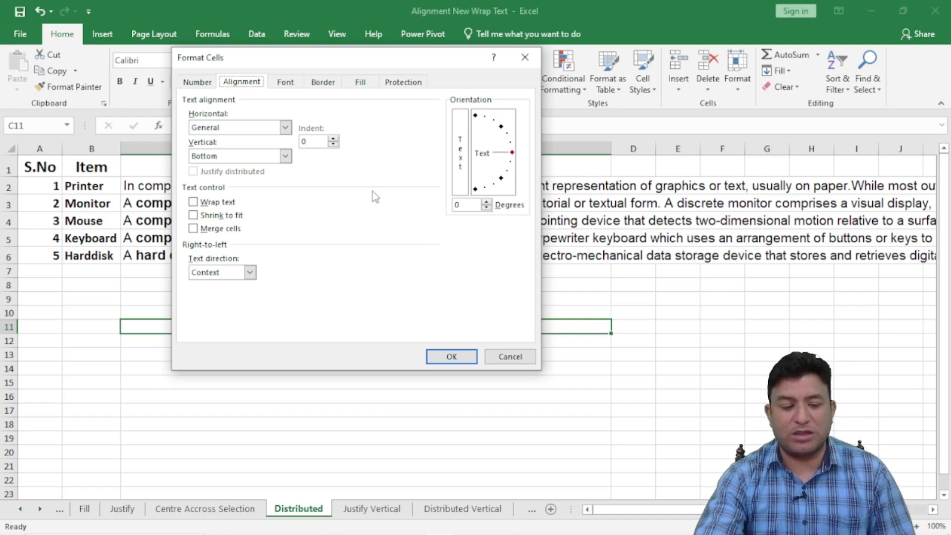
pyautogui.click(285, 127)
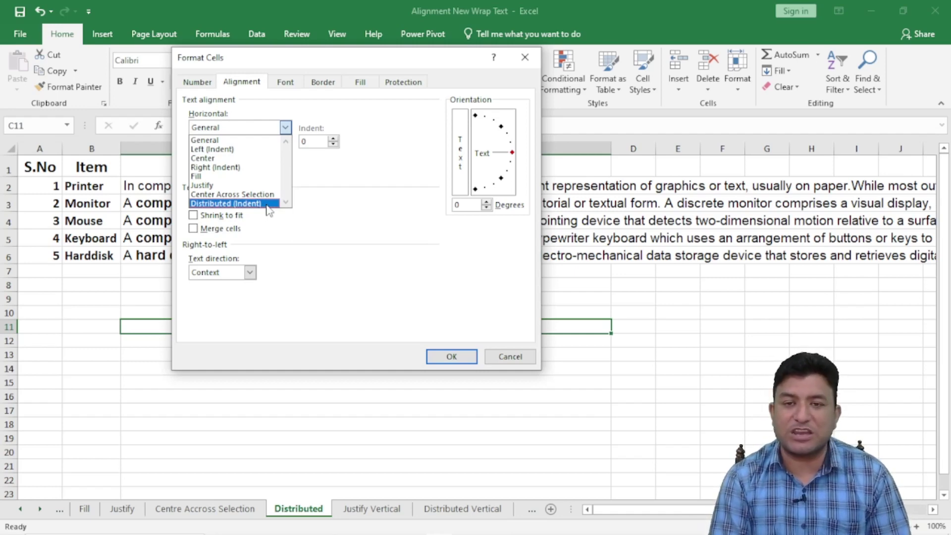
pyautogui.click(345, 233)
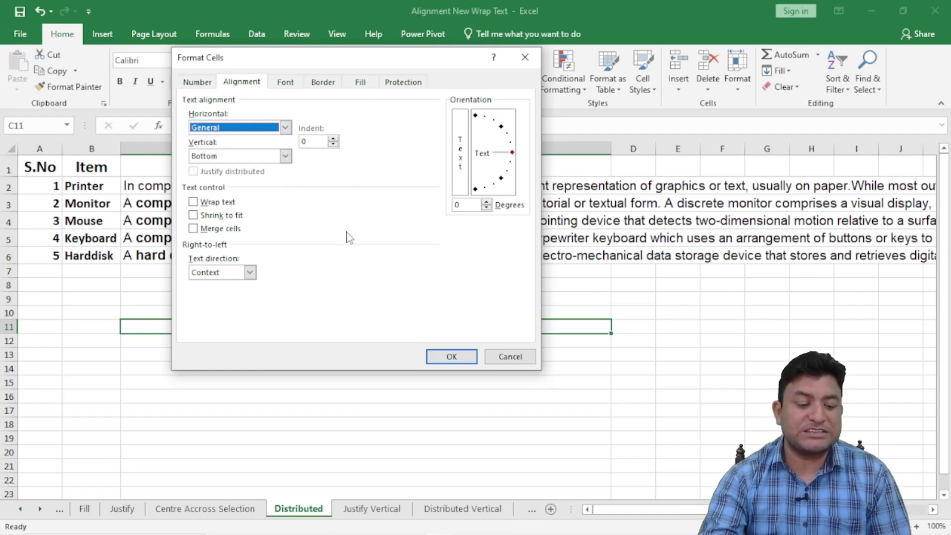
pyautogui.click(286, 156)
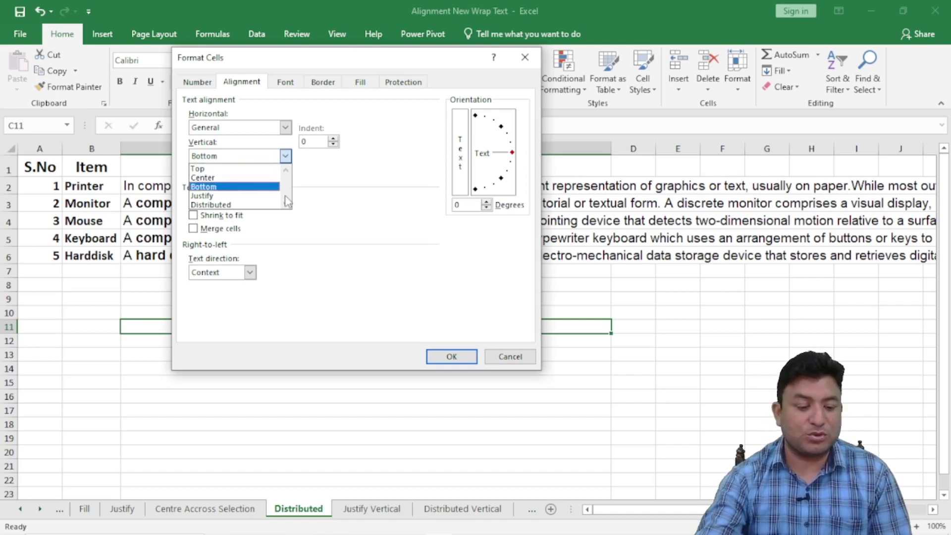
pyautogui.click(509, 356)
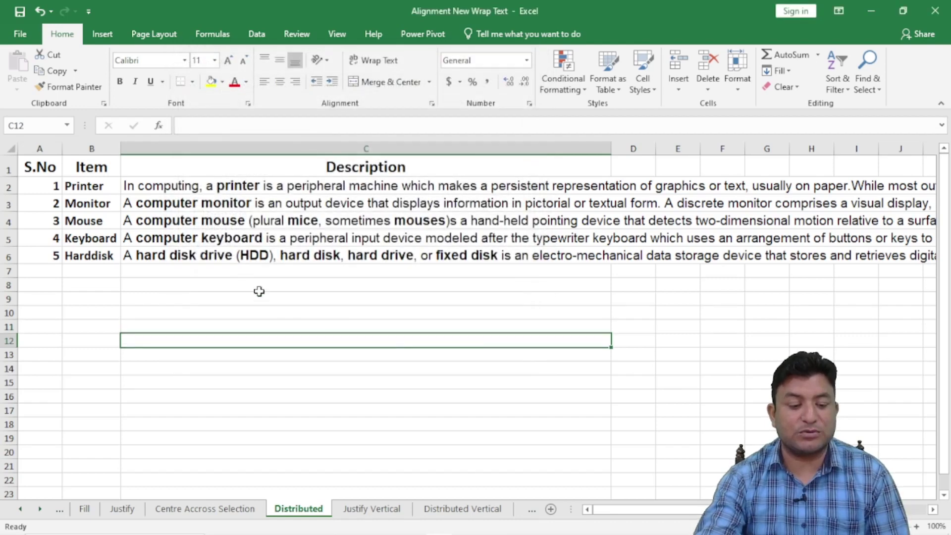
# Step: Wrap the text of the item descriptions in cells C2:C6
pyautogui.moveTo(231, 187); pyautogui.dragTo(240, 250)
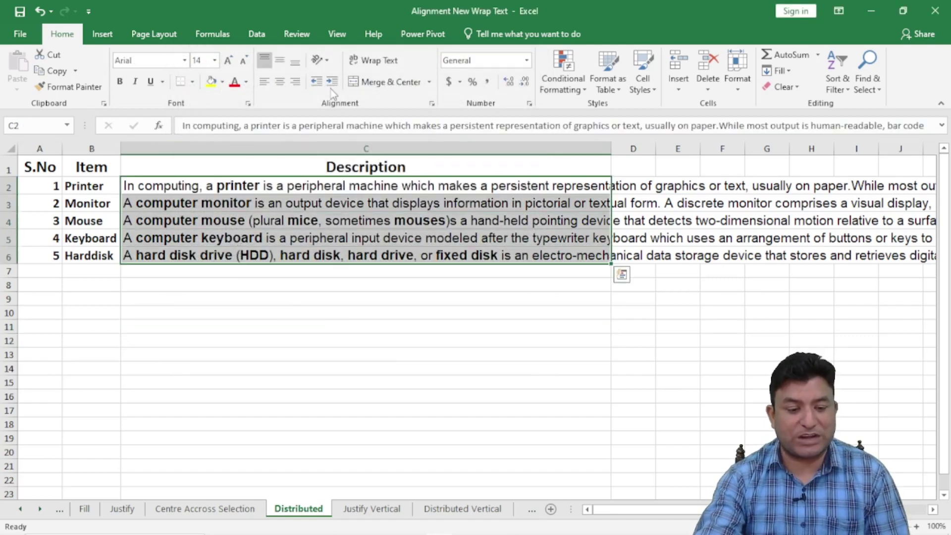
pyautogui.click(382, 64)
pyautogui.click(379, 279)
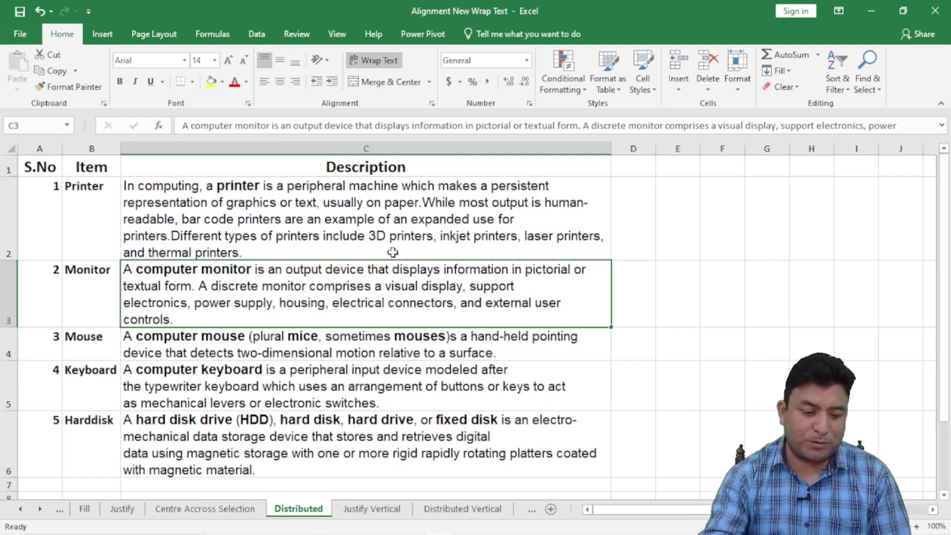
pyautogui.click(285, 214)
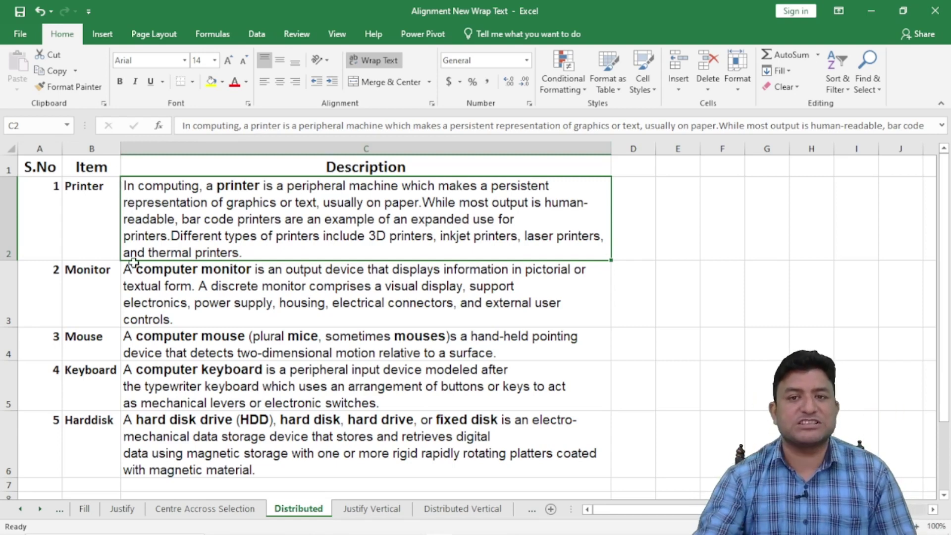
# Step: Set the horizontal alignment of the description cells C2:C6 to Justify
pyautogui.moveTo(295, 215); pyautogui.dragTo(309, 438)
pyautogui.click(432, 103)
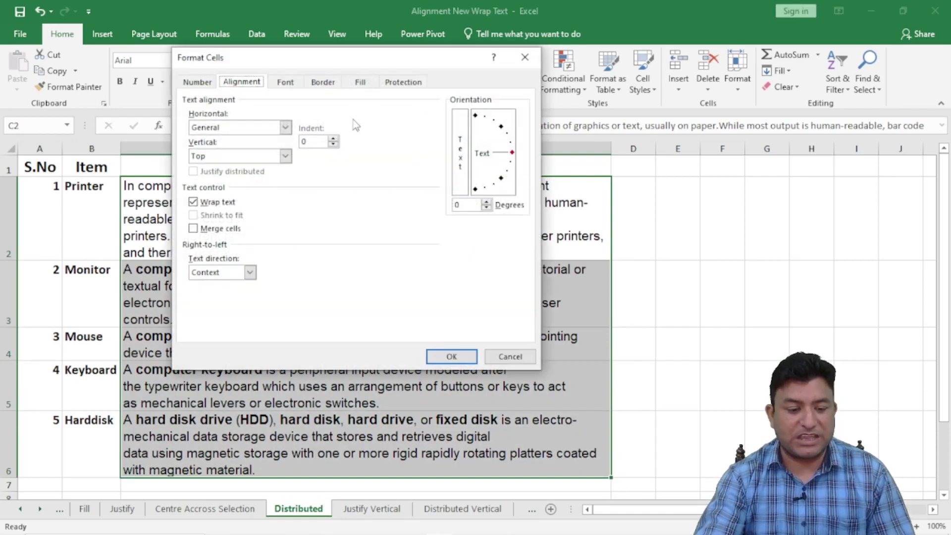
pyautogui.click(285, 127)
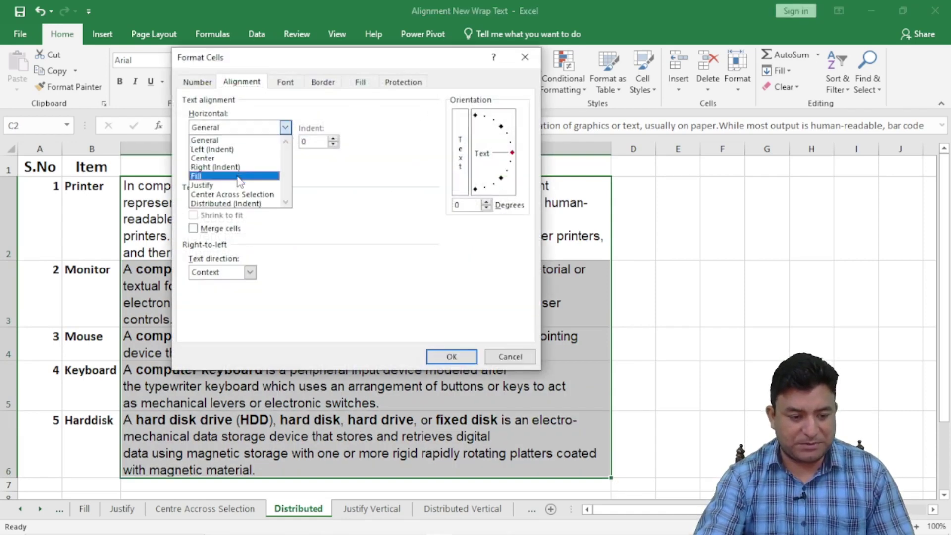
pyautogui.click(224, 186)
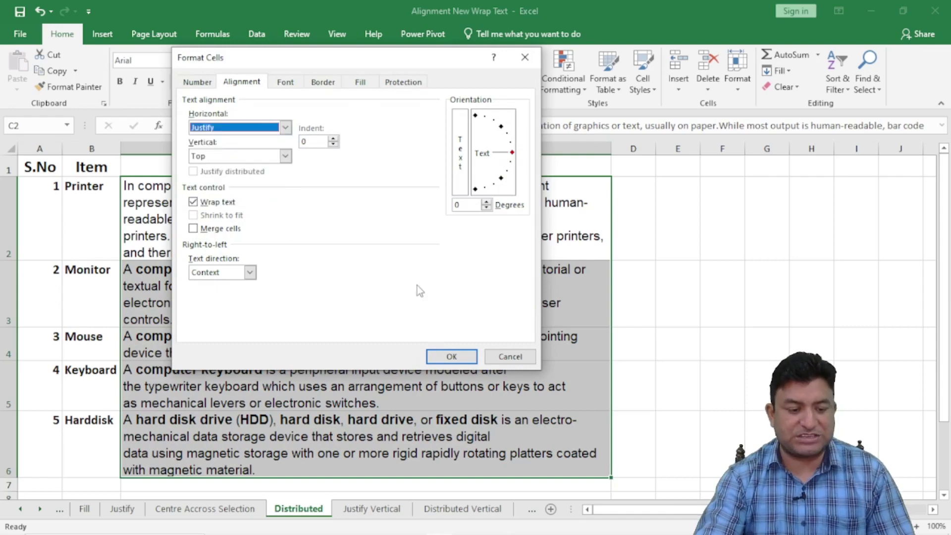
pyautogui.click(458, 356)
pyautogui.click(431, 304)
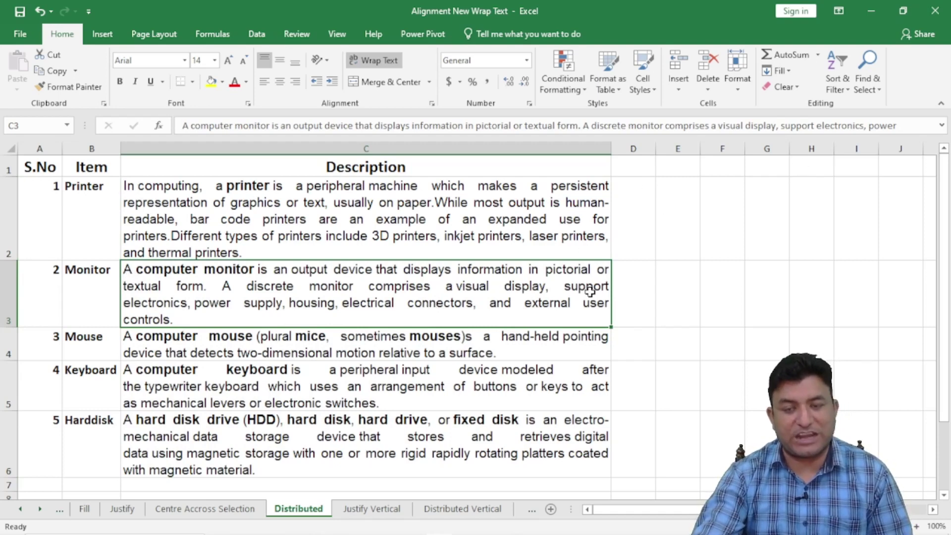
# Step: Try a wider Description column to see how the justified text reflows, and undo the widening
pyautogui.moveTo(610, 150); pyautogui.dragTo(766, 151)
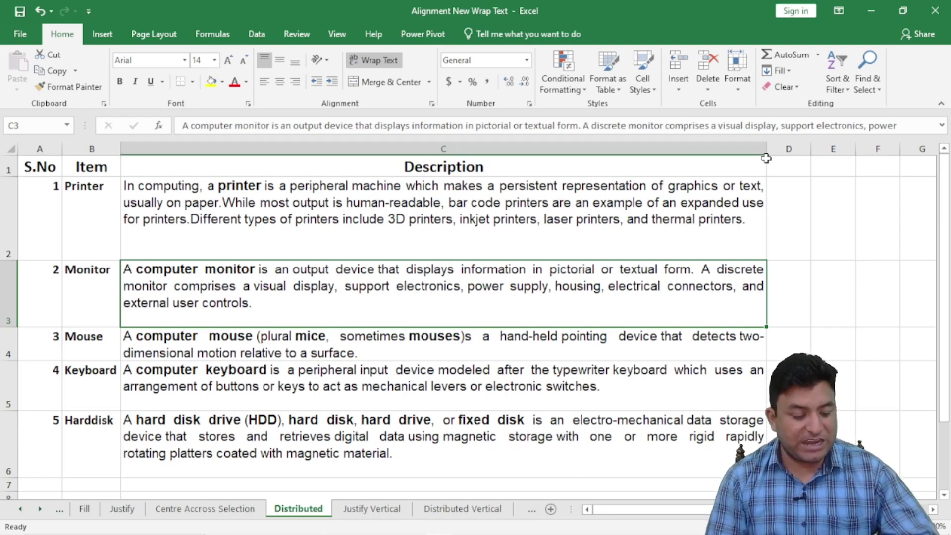
pyautogui.hotkey('ctrl', 'z')
pyautogui.hotkey('ctrl', 'z')
pyautogui.hotkey('ctrl', 'z')
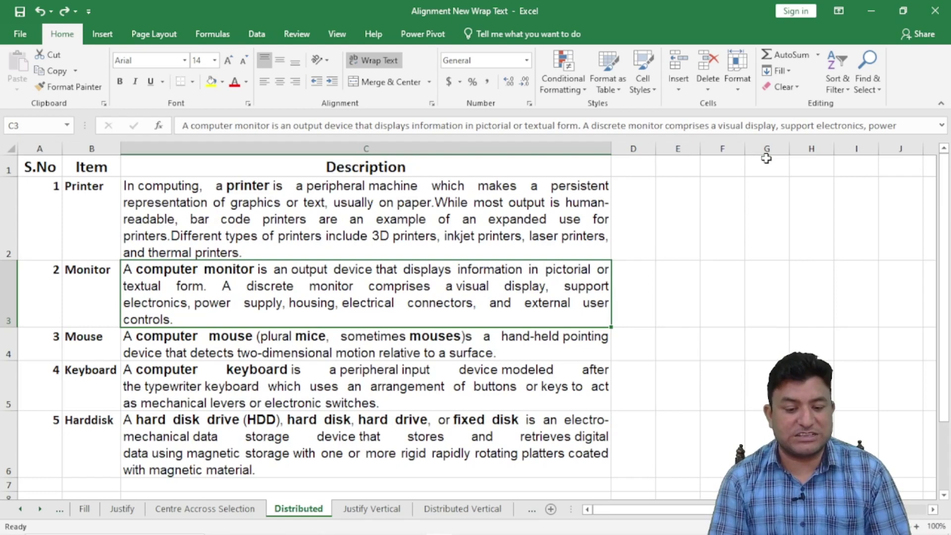
# Step: Try bottom alignment on the Printer description in cell C2 with a taller row 2, and undo these changes
pyautogui.click(173, 226)
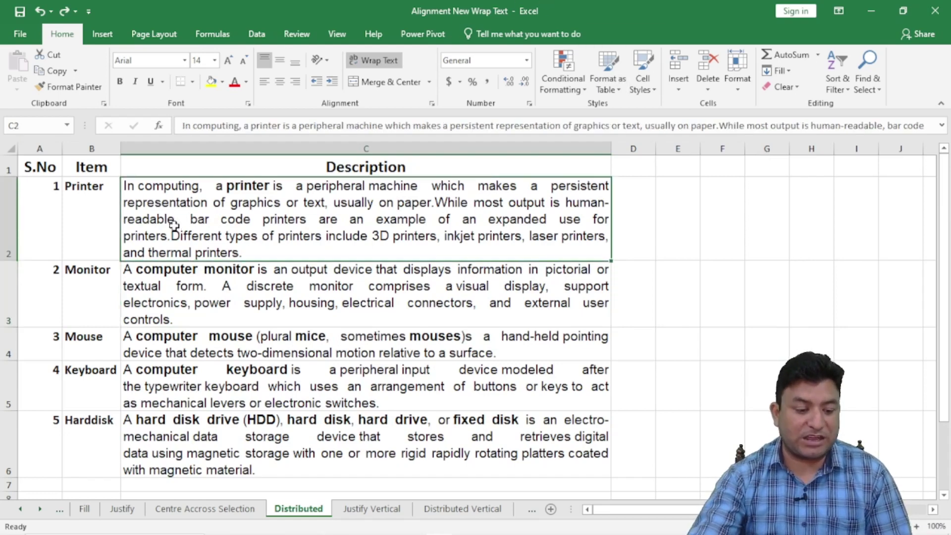
pyautogui.moveTo(8, 260); pyautogui.dragTo(16, 308)
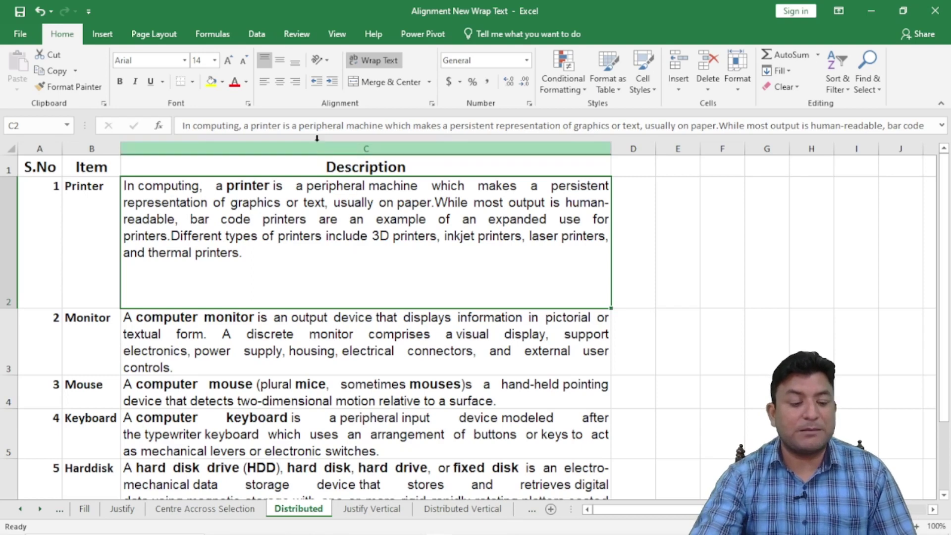
pyautogui.click(293, 64)
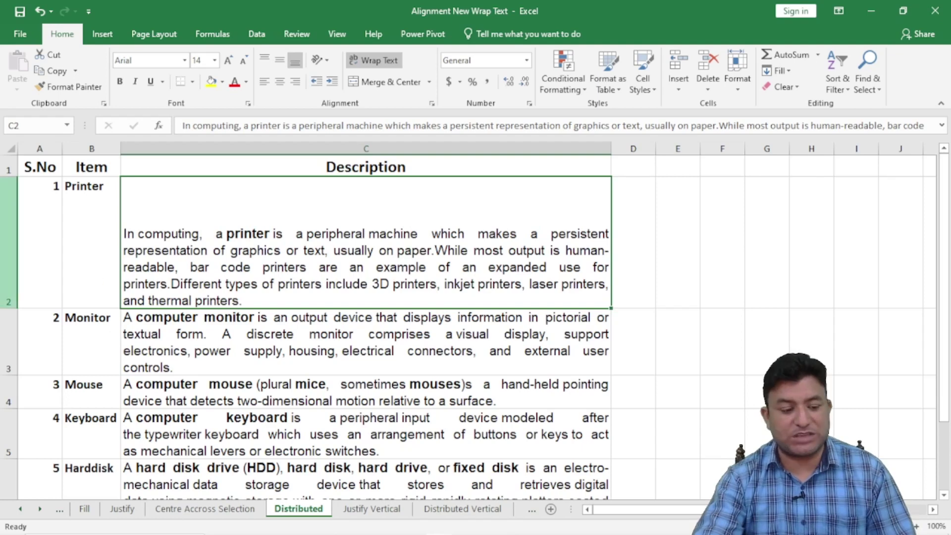
pyautogui.moveTo(6, 308); pyautogui.dragTo(7, 347)
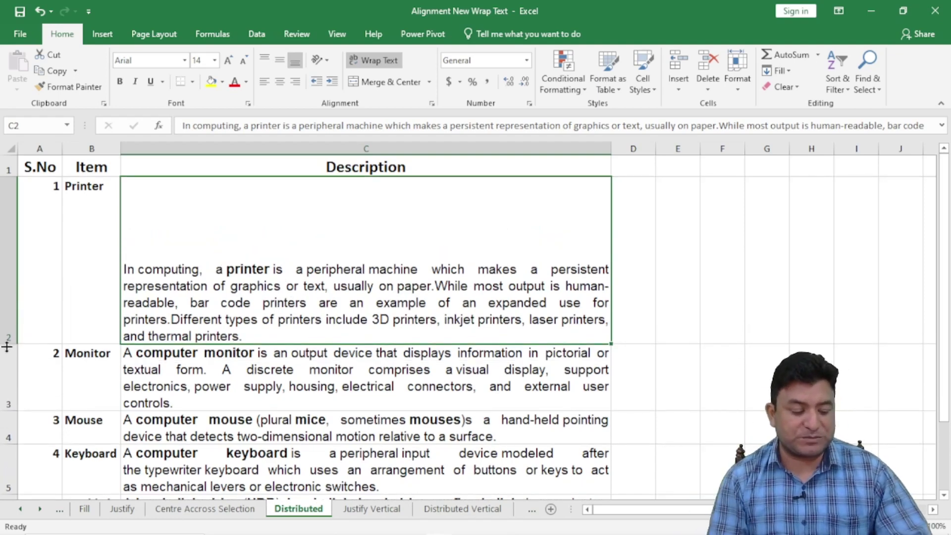
pyautogui.hotkey('ctrl', 'z')
pyautogui.hotkey('ctrl', 'z')
pyautogui.hotkey('ctrl', 'z')
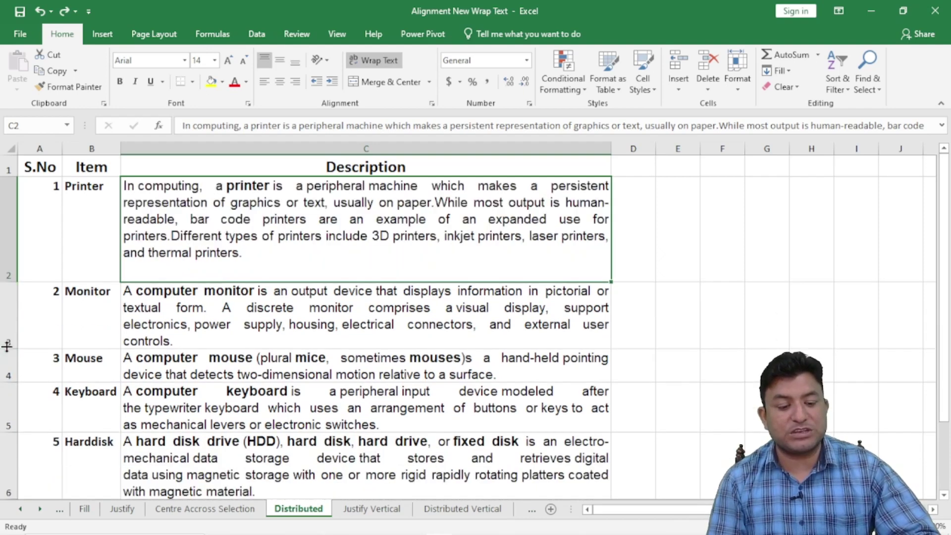
pyautogui.hotkey('ctrl', 'z')
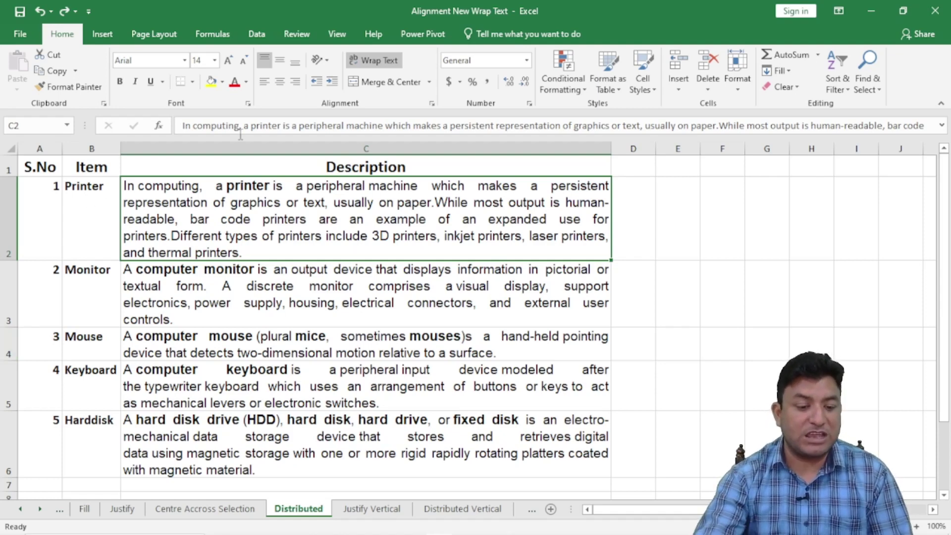
# Step: Middle-align the Printer description in cell C2, test it with a taller row 2, and autofit the row height
pyautogui.click(278, 62)
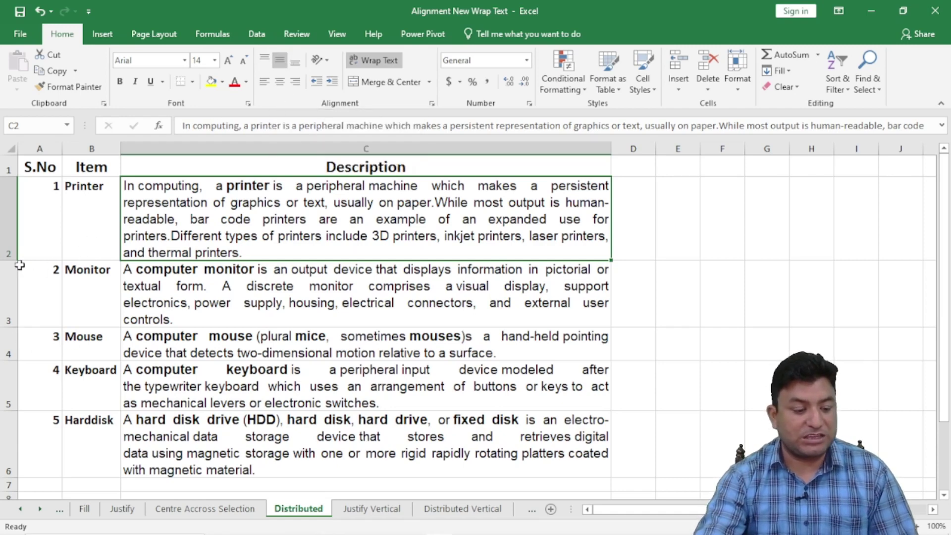
pyautogui.moveTo(11, 260); pyautogui.dragTo(16, 326)
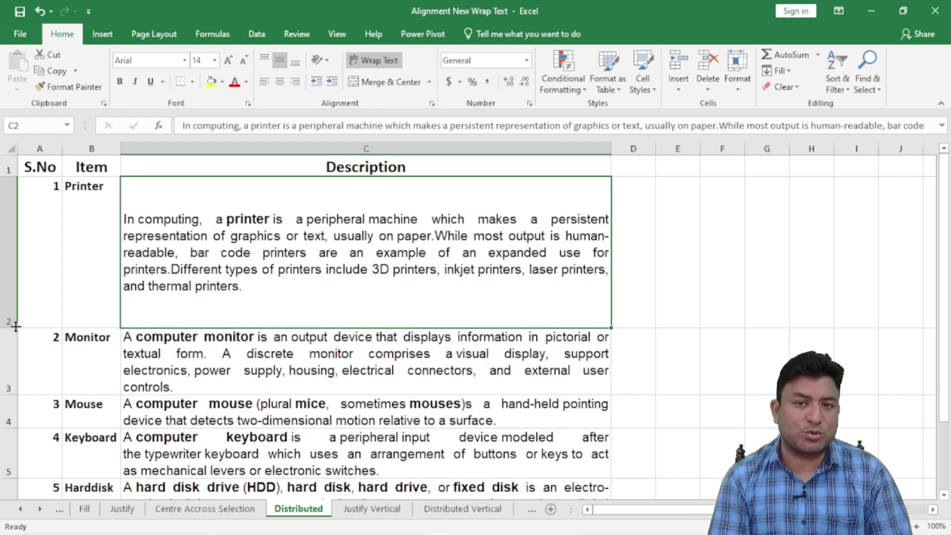
pyautogui.doubleClick(15, 326)
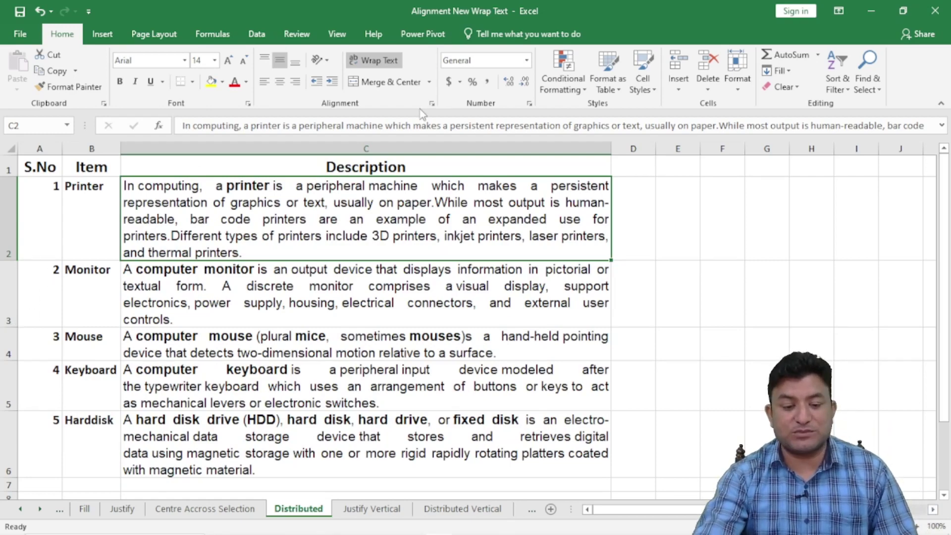
# Step: Set the vertical alignment of the Printer description in cell C2 to Justify
pyautogui.click(431, 103)
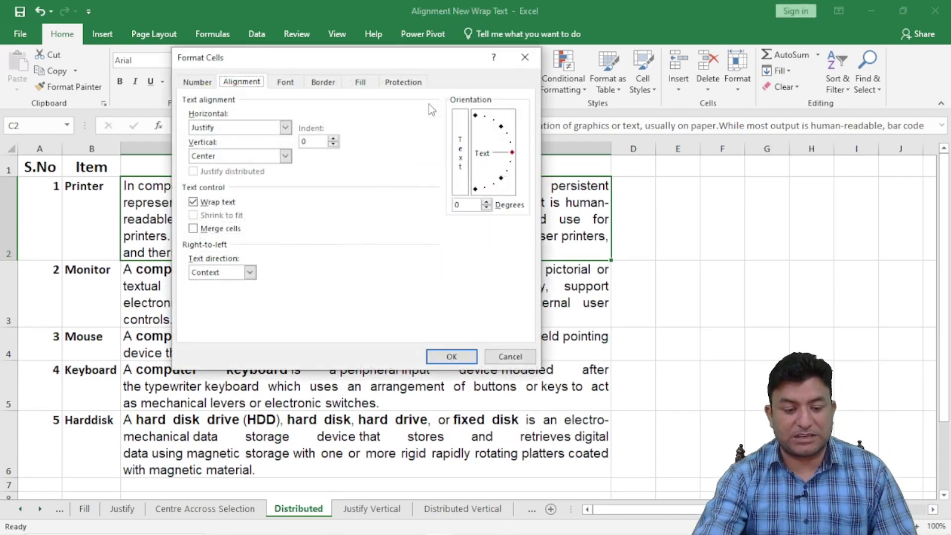
pyautogui.click(285, 156)
pyautogui.click(226, 196)
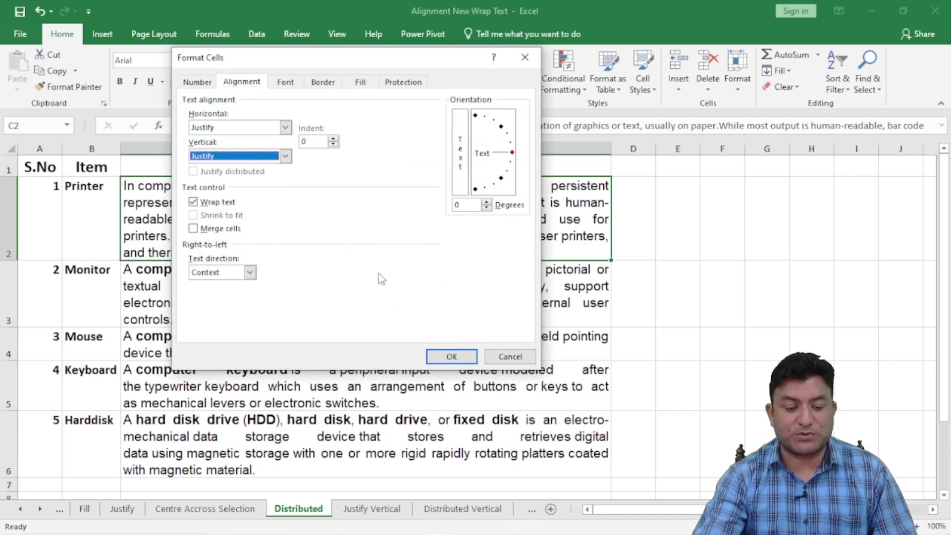
pyautogui.click(452, 357)
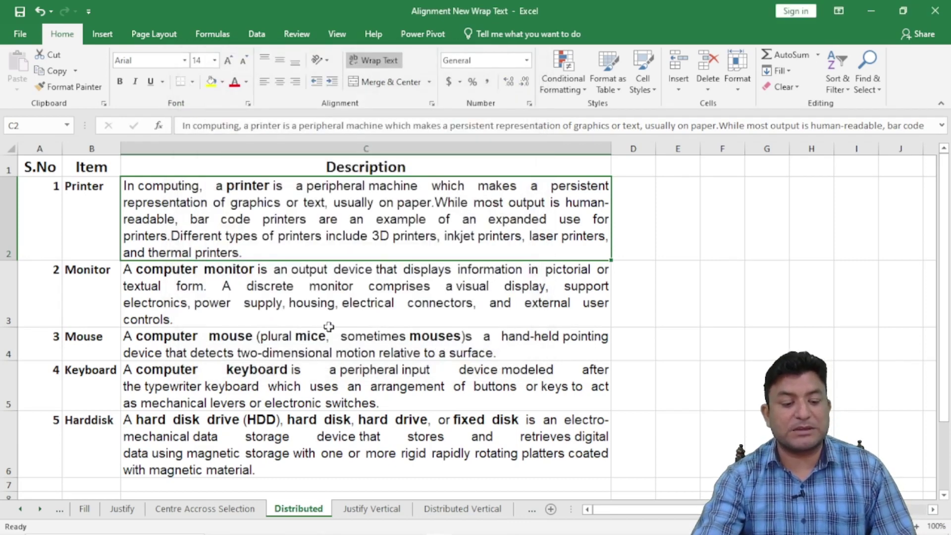
pyautogui.click(251, 305)
pyautogui.click(262, 225)
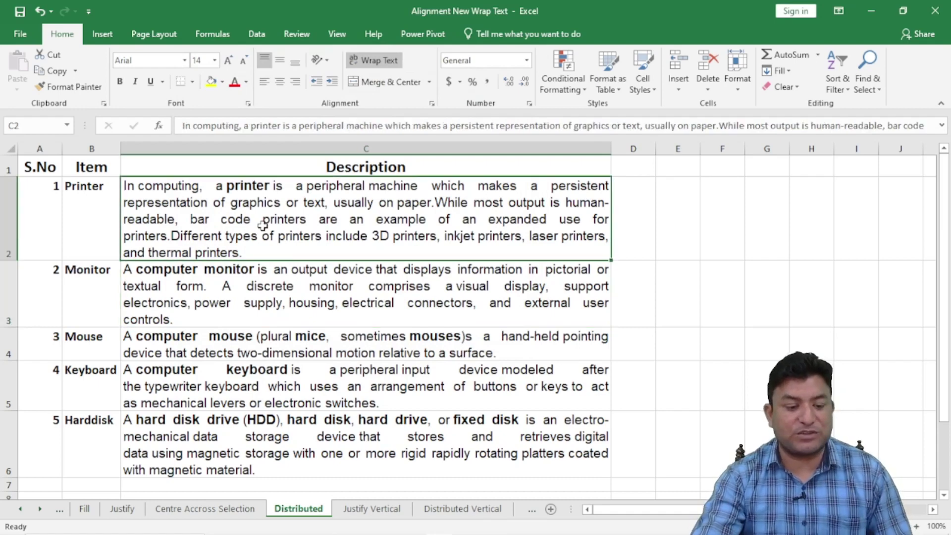
# Step: Try increasing the height of row 2 to see how the line spacing in C2 spreads, and undo the resizing
pyautogui.moveTo(13, 260); pyautogui.dragTo(10, 302)
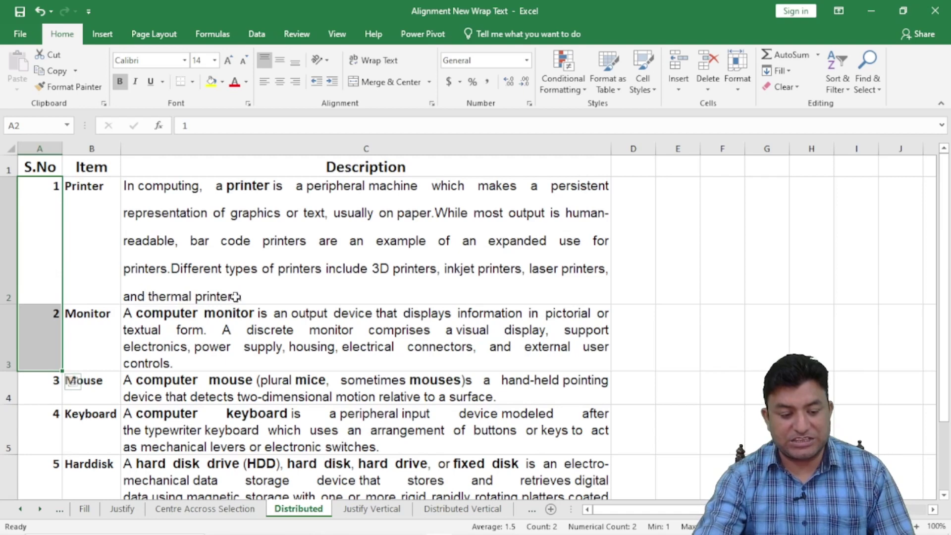
pyautogui.click(299, 295)
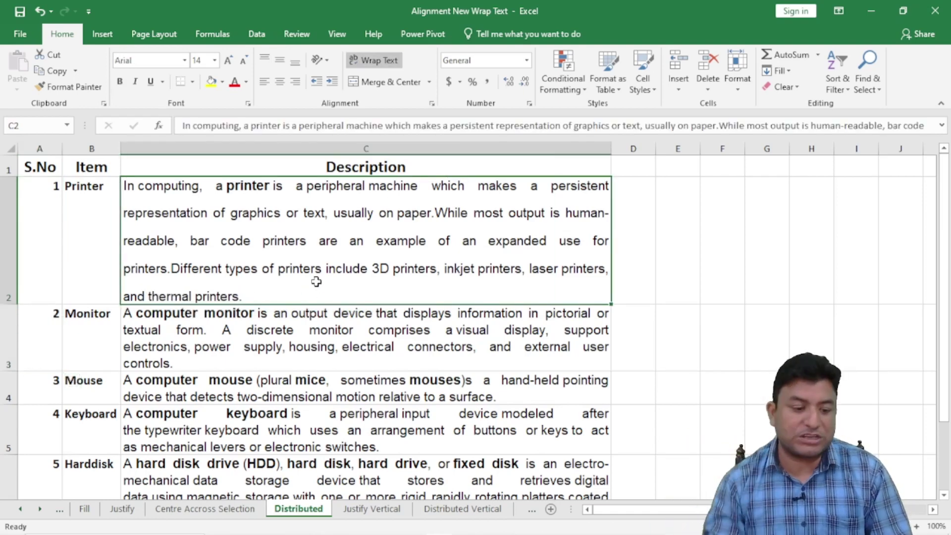
pyautogui.moveTo(8, 304); pyautogui.dragTo(7, 316)
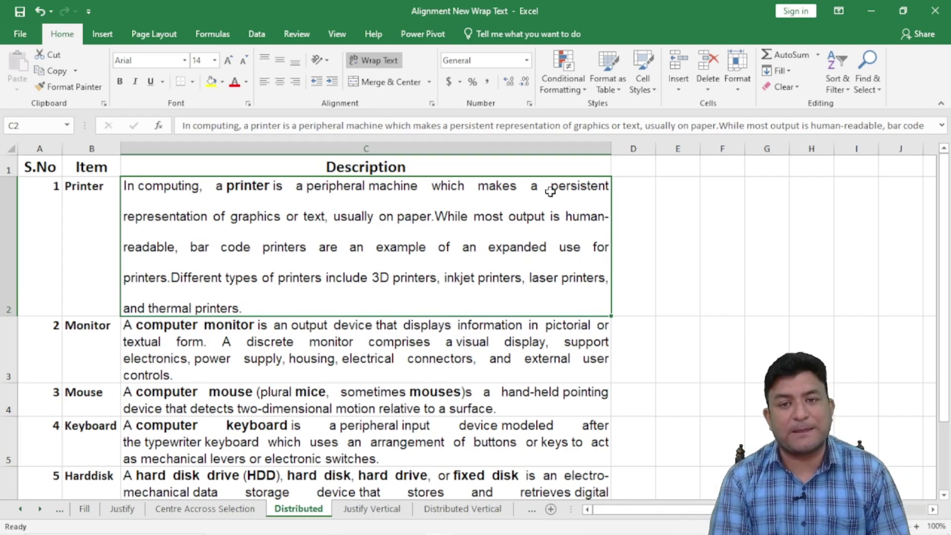
pyautogui.hotkey('ctrl', 'z')
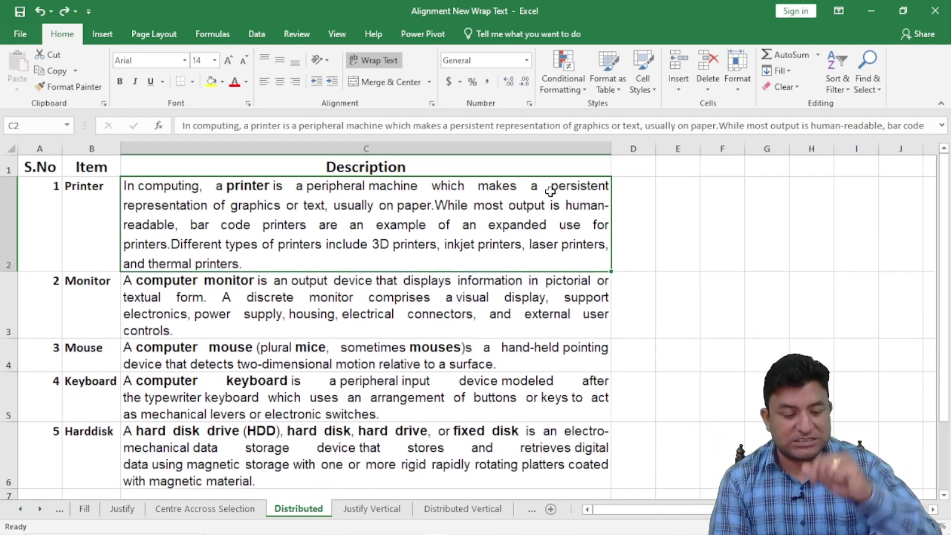
pyautogui.hotkey('ctrl', 'z')
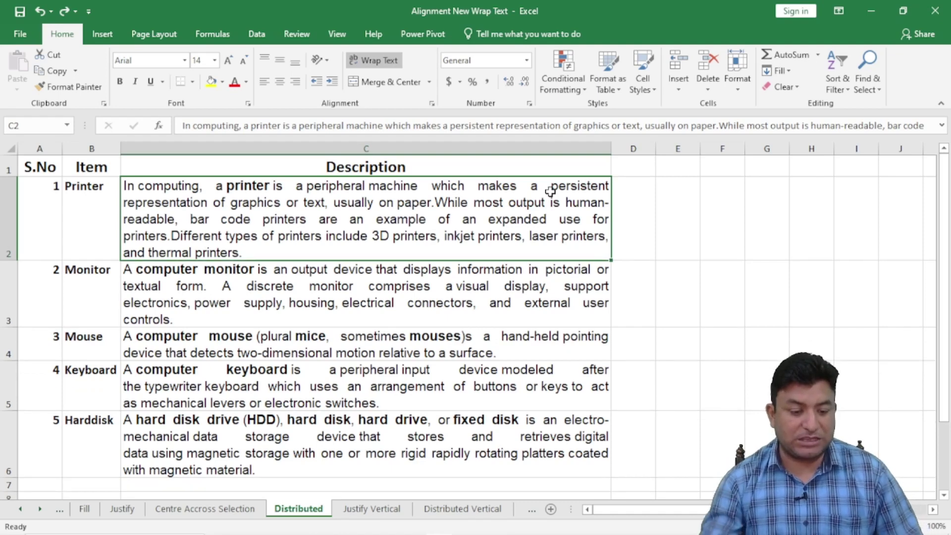
# Step: Set the vertical alignment of the Printer description in cell C2 to Distributed
pyautogui.click(432, 104)
pyautogui.click(286, 156)
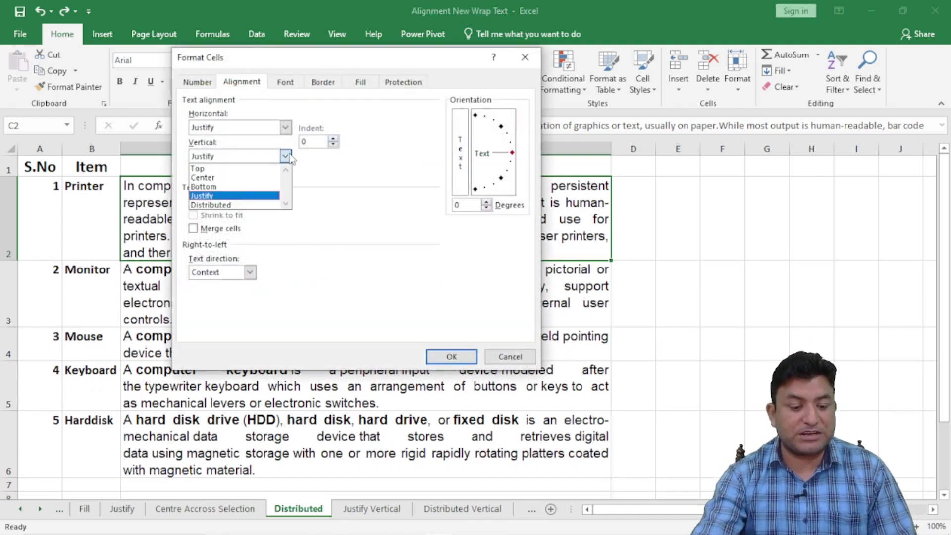
pyautogui.click(272, 205)
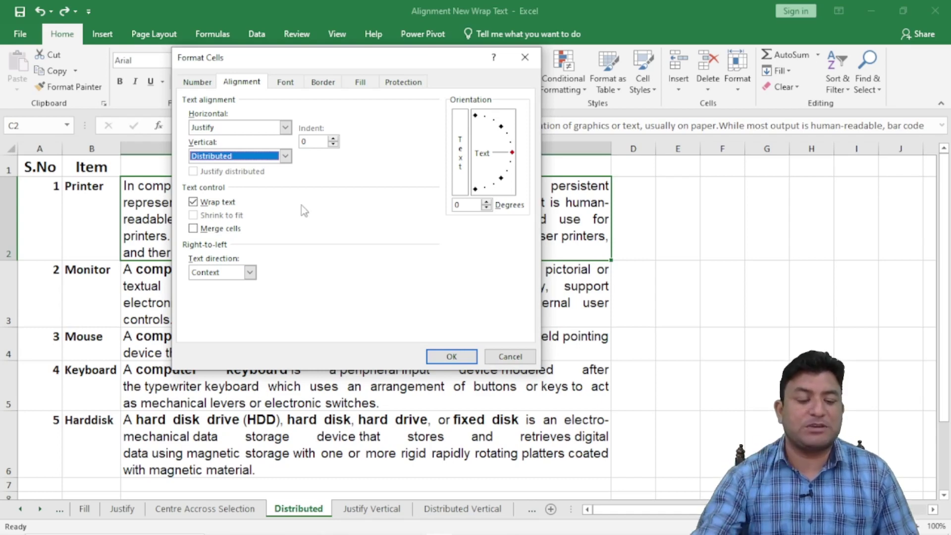
pyautogui.click(450, 356)
# Step: Try a taller row 2 to test the Distributed line spacing in C2, and undo the row resizing
pyautogui.moveTo(10, 261); pyautogui.dragTo(10, 316)
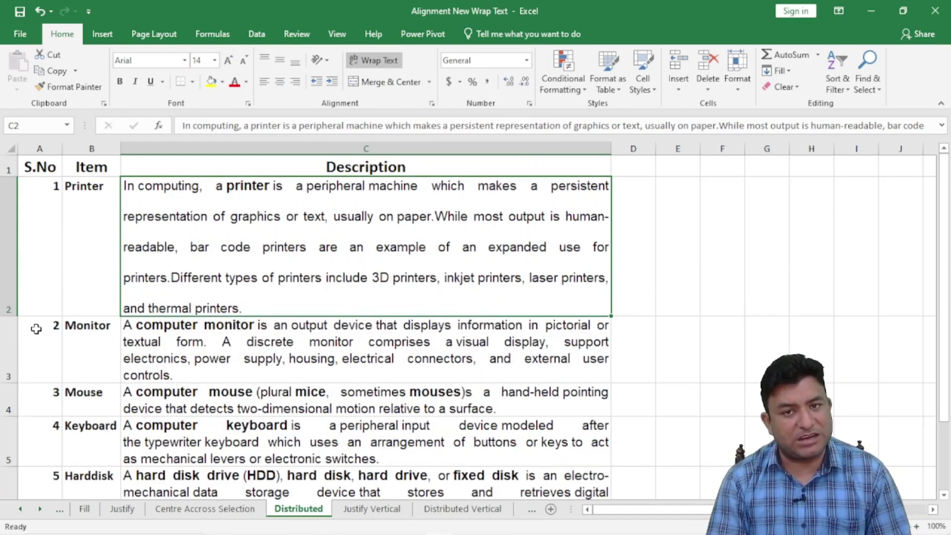
pyautogui.hotkey('ctrl', 'z')
pyautogui.hotkey('ctrl', 'z')
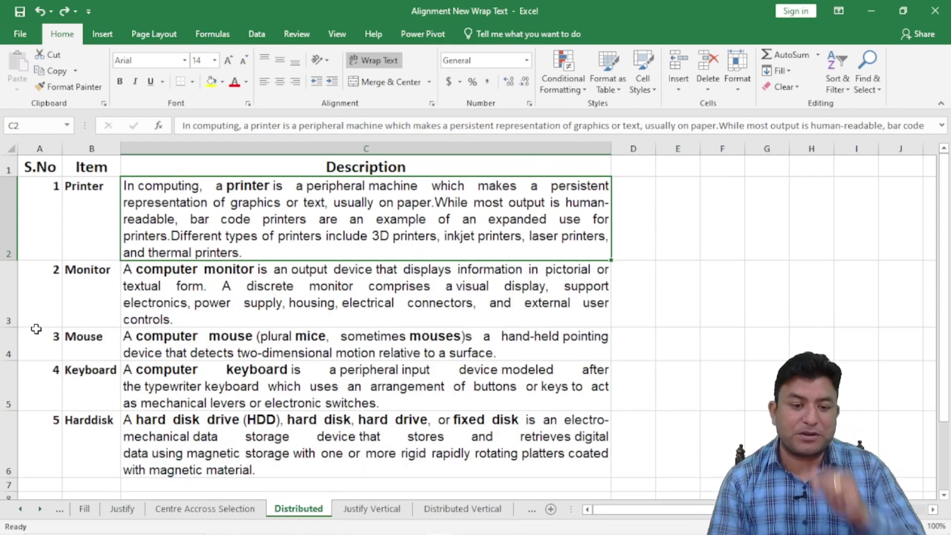
# Step: Review the horizontal and vertical alignment choices for cell C2 and the available text orientation options without applying any changes
pyautogui.click(431, 104)
pyautogui.click(286, 156)
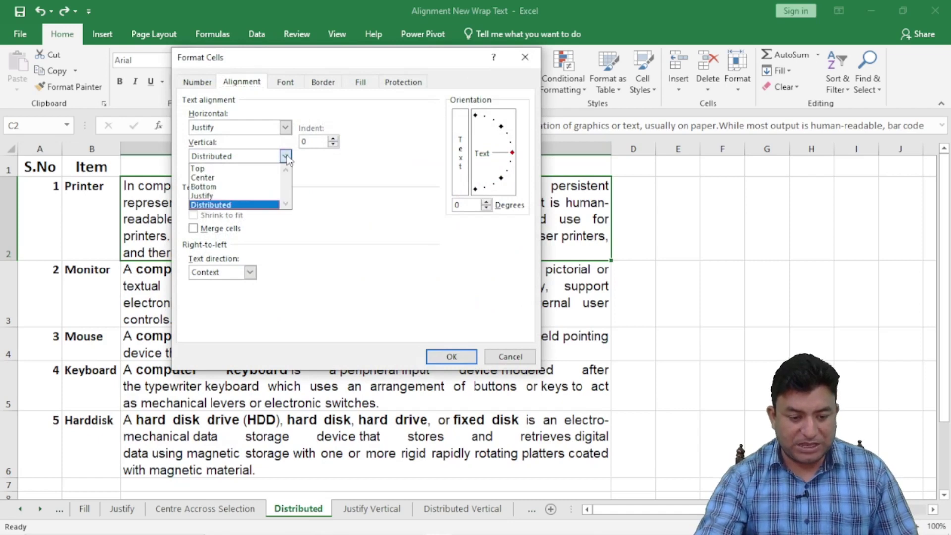
pyautogui.click(244, 205)
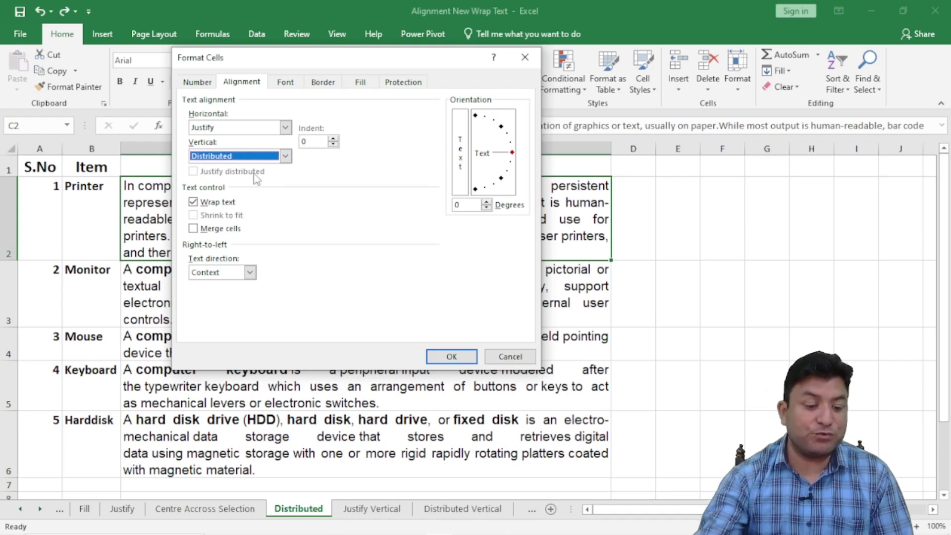
pyautogui.click(285, 156)
pyautogui.click(364, 195)
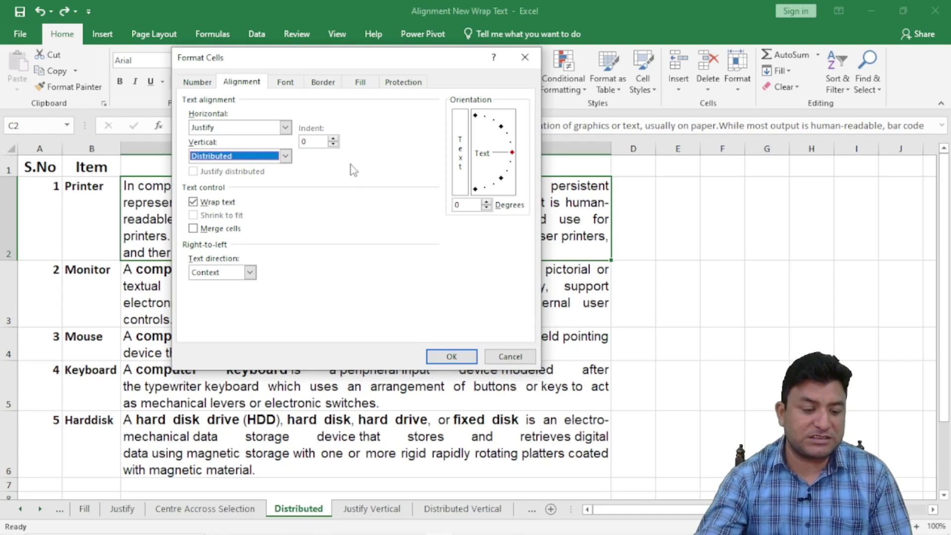
pyautogui.click(286, 128)
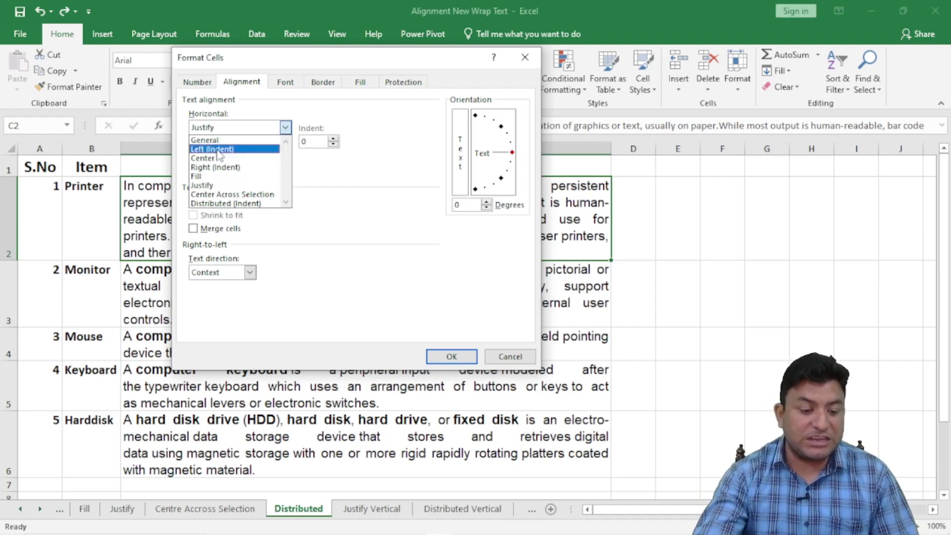
pyautogui.click(371, 228)
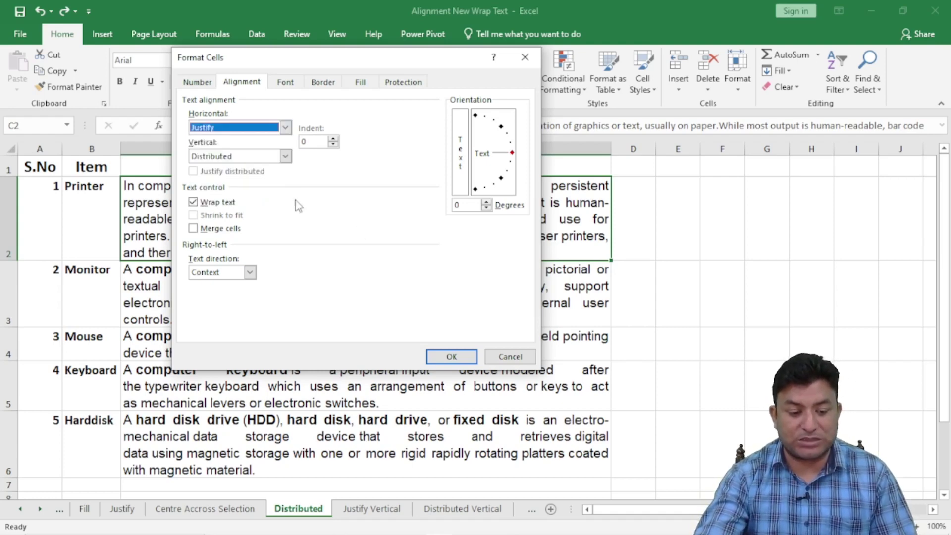
pyautogui.click(285, 156)
pyautogui.click(357, 171)
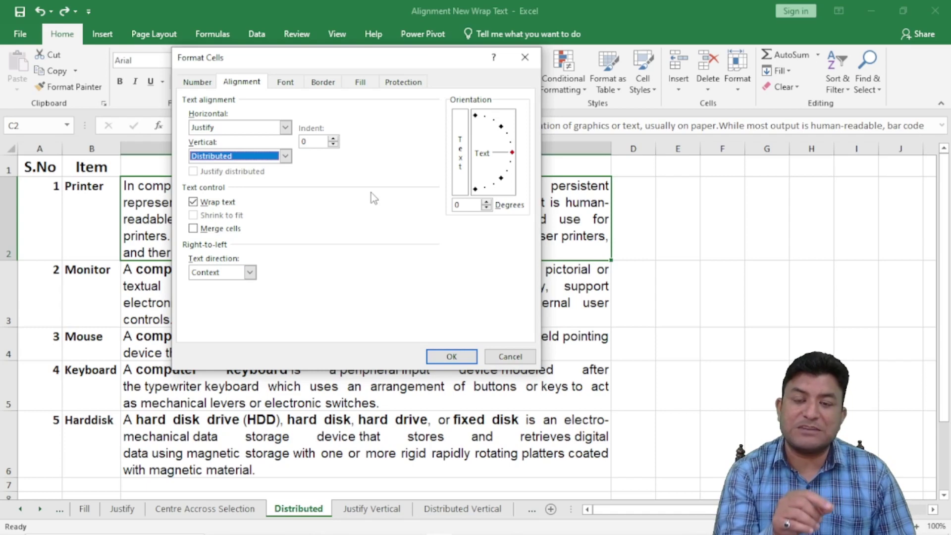
pyautogui.click(285, 127)
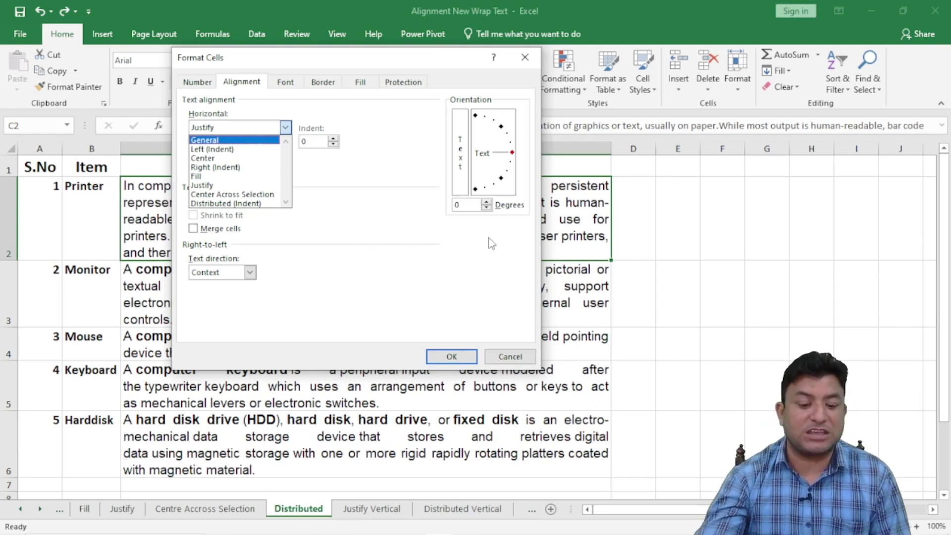
pyautogui.click(508, 359)
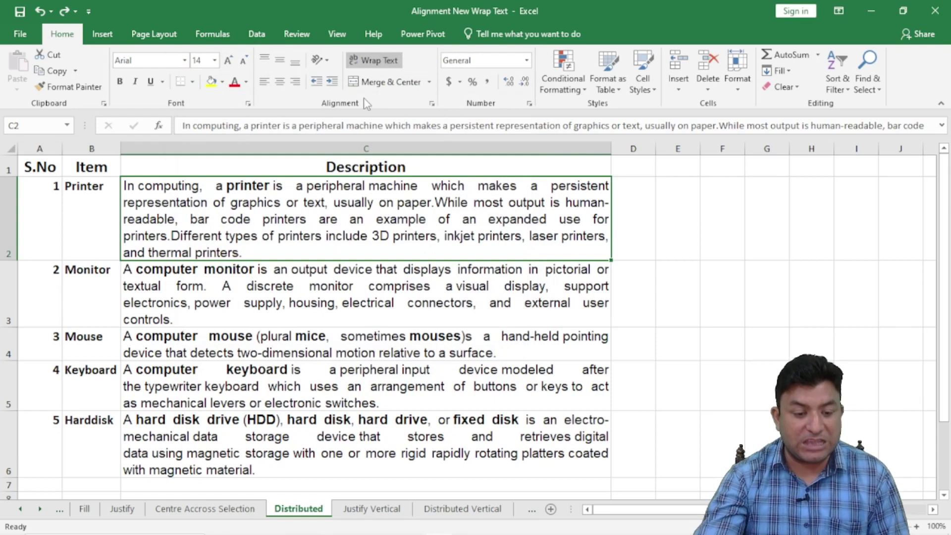
pyautogui.click(328, 64)
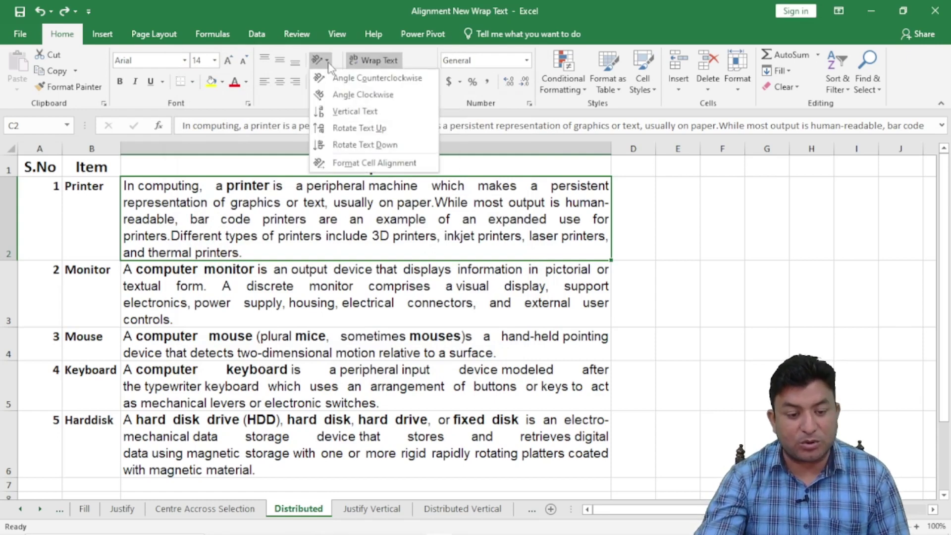
pyautogui.press('Escape')
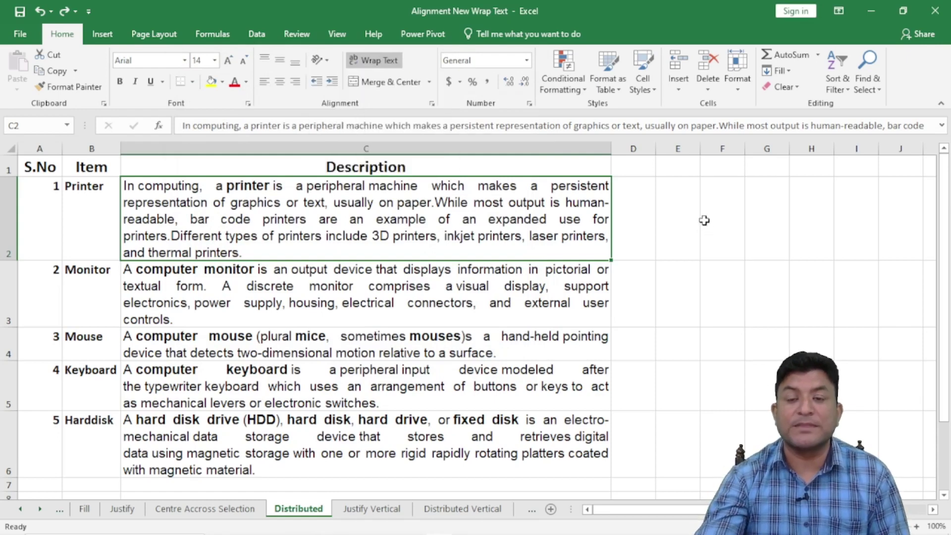